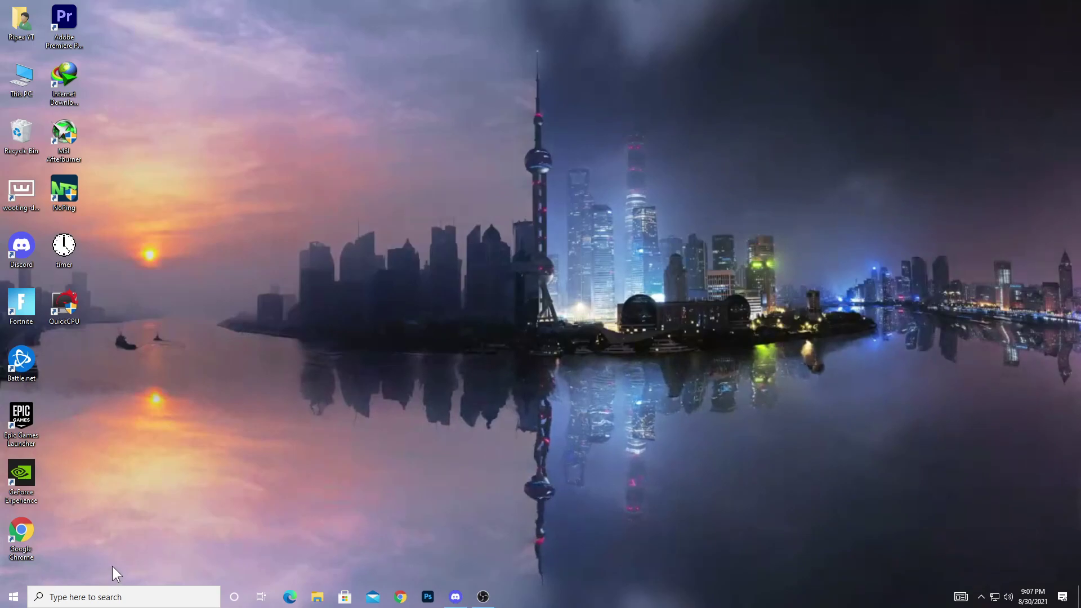
# Open the AppData\Local\FortniteGame\Saved\Config\WindowsClient folder via the Run prompt.
pyautogui.press('super+r')
pyautogui.write('appdata')
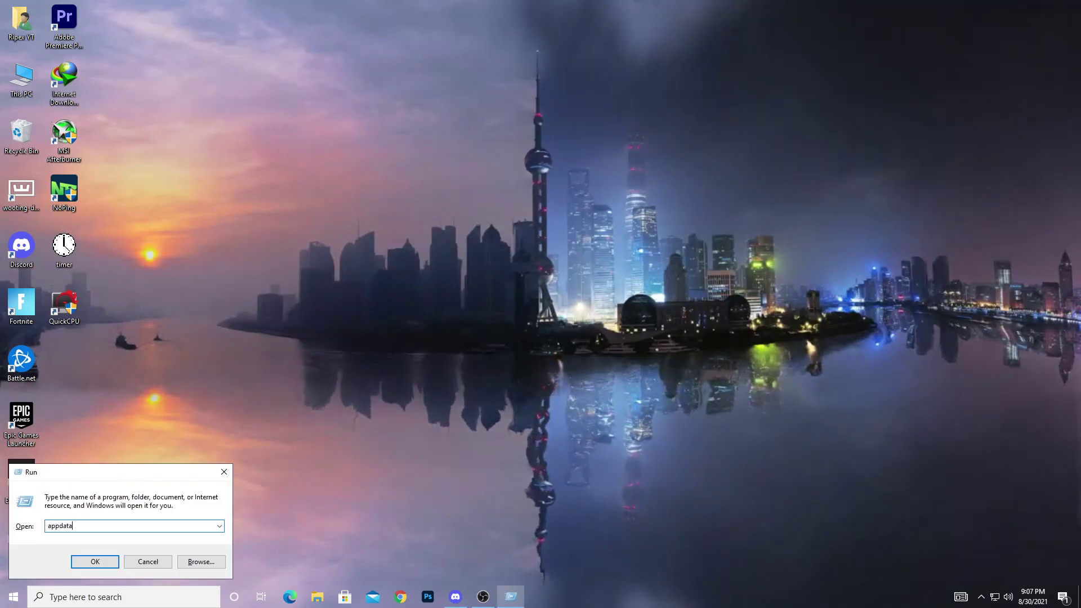
pyautogui.press('Return')
pyautogui.doubleClick(360, 196)
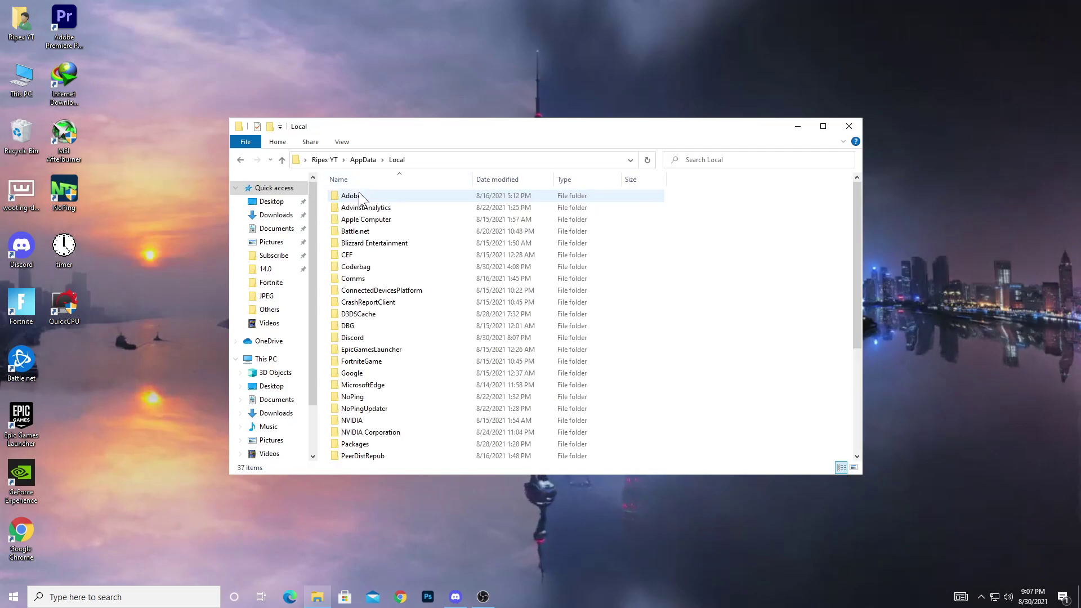
pyautogui.doubleClick(373, 366)
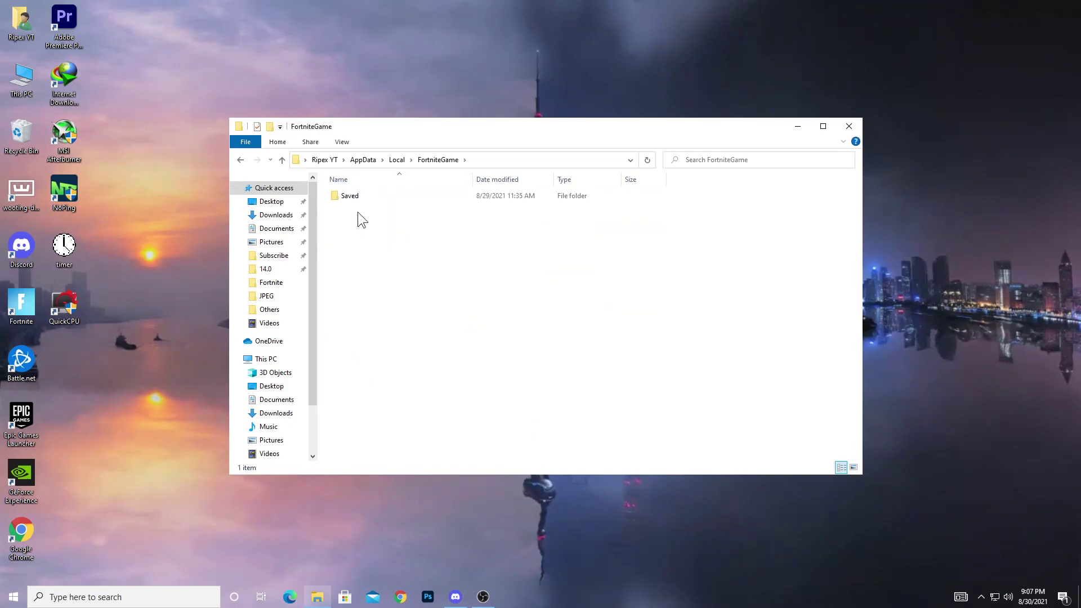
pyautogui.doubleClick(371, 198)
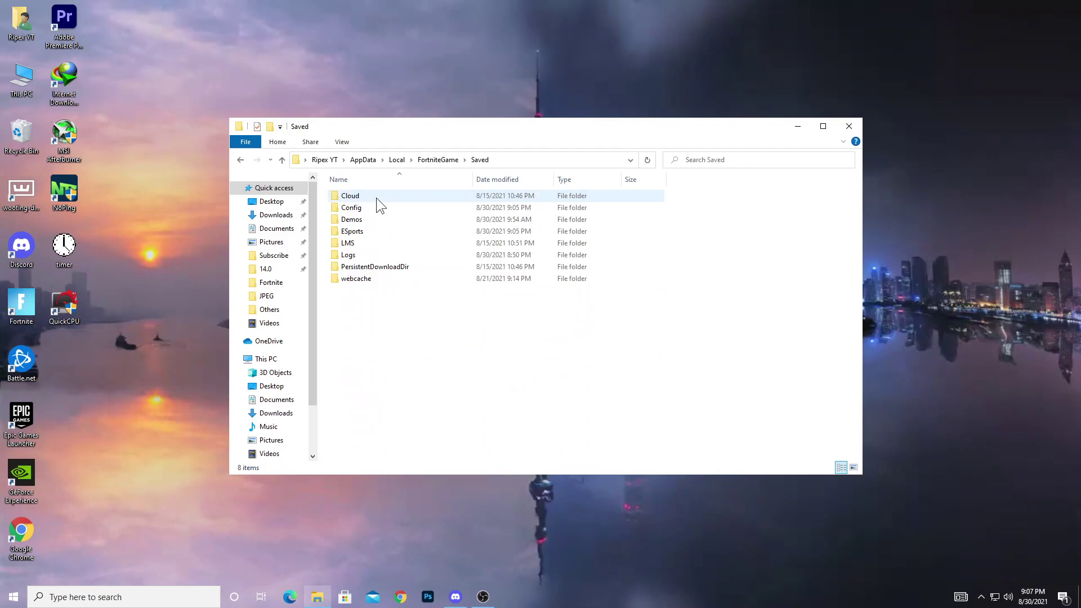
pyautogui.click(355, 206)
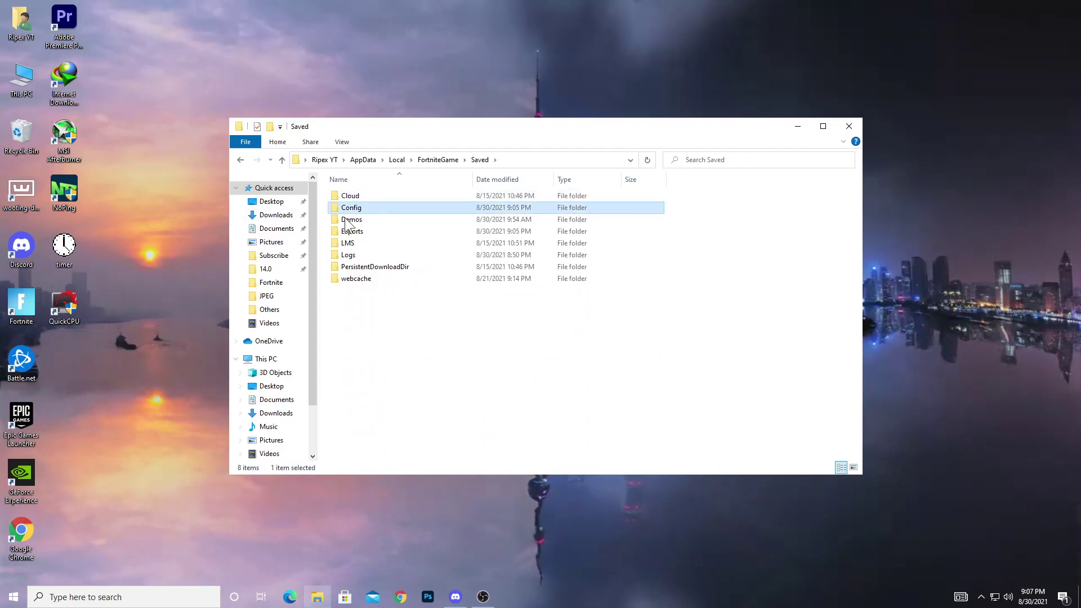
pyautogui.doubleClick(386, 208)
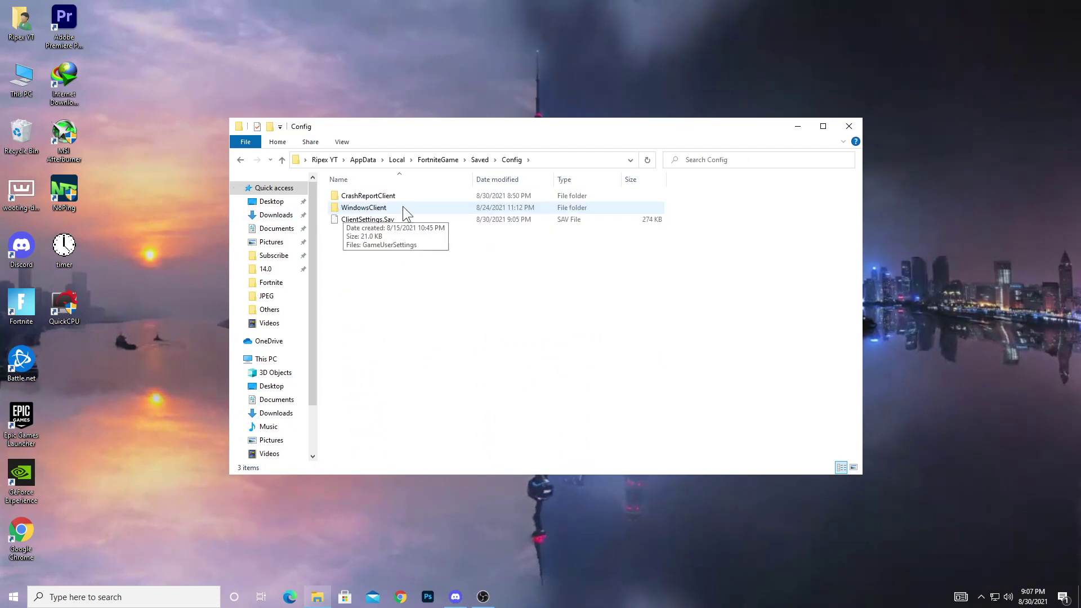
pyautogui.doubleClick(411, 207)
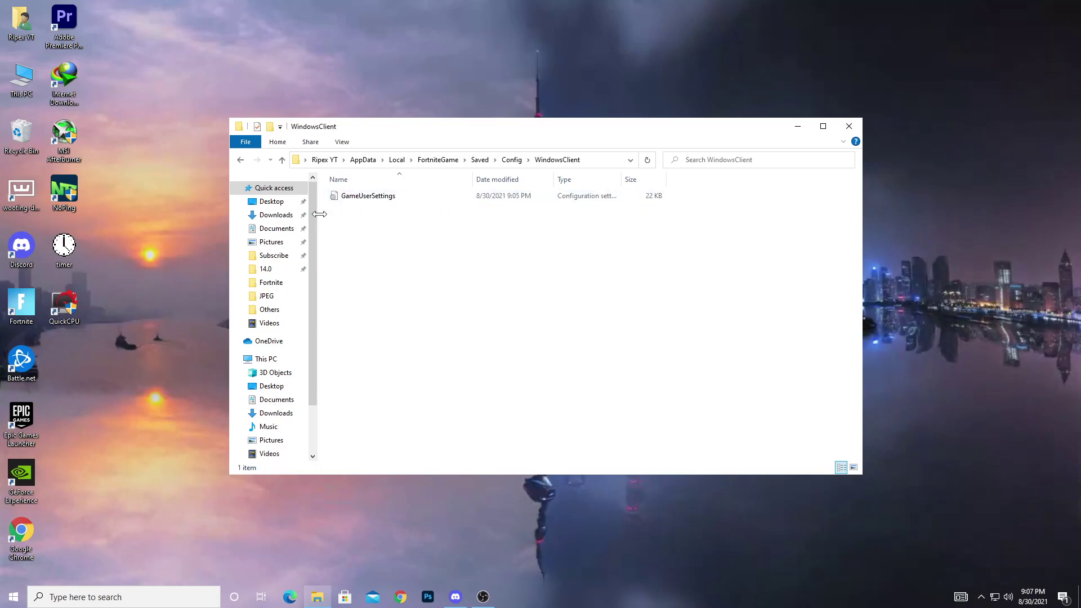
# Leave the GameUserSettings file's Read-only attribute unchecked in its Properties.
pyautogui.rightClick(367, 198)
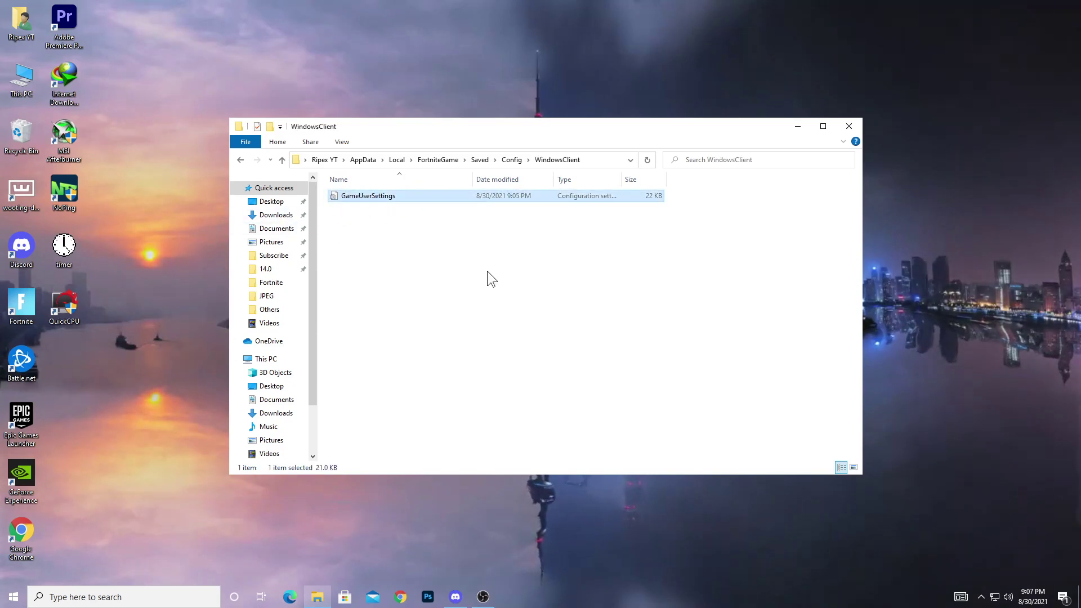
pyautogui.click(408, 461)
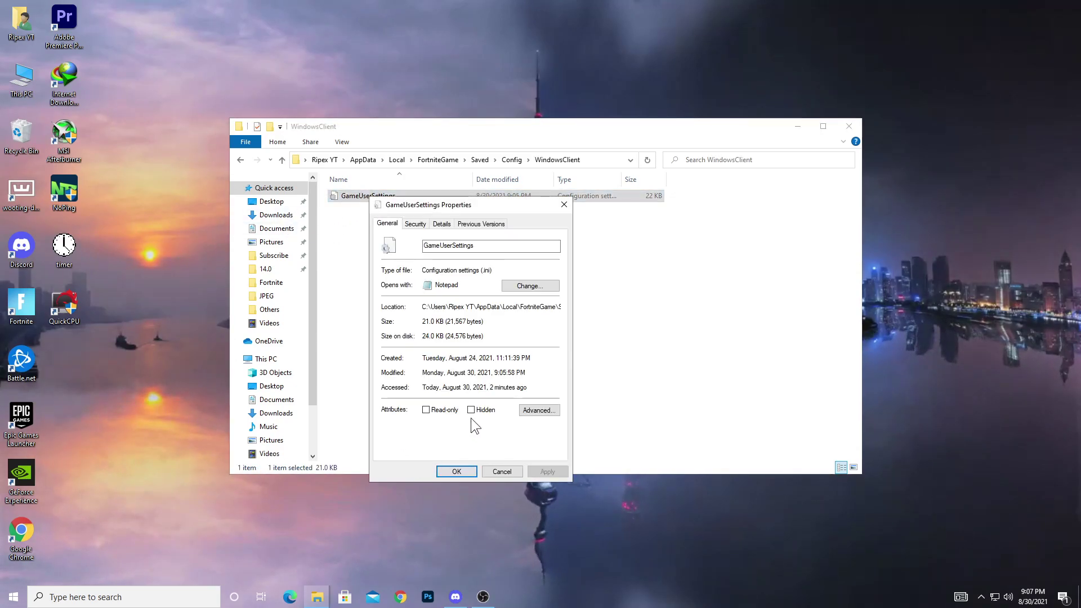
pyautogui.click(432, 411)
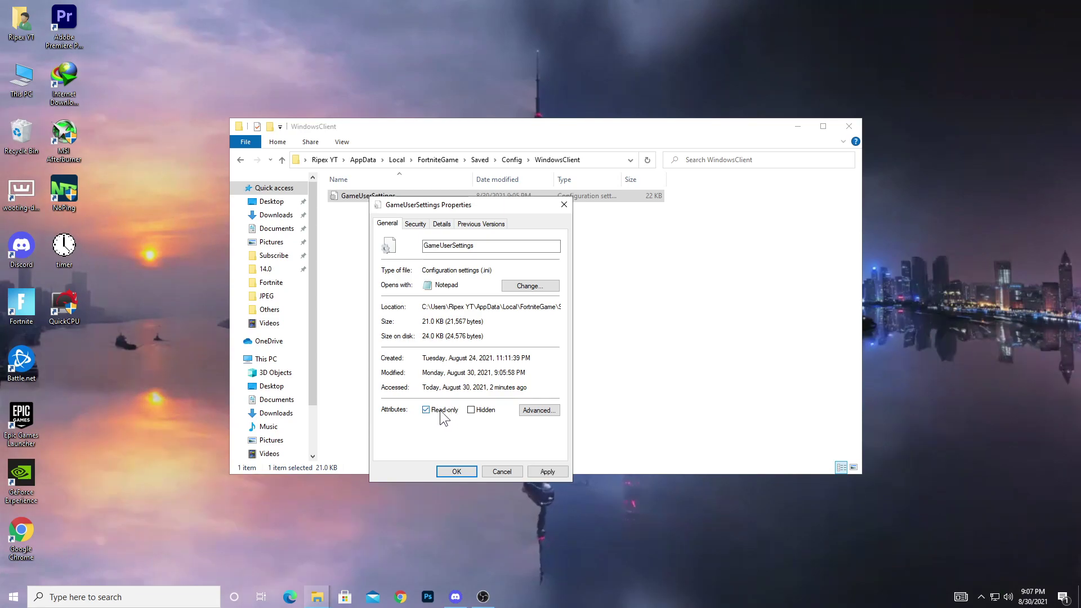
pyautogui.click(432, 413)
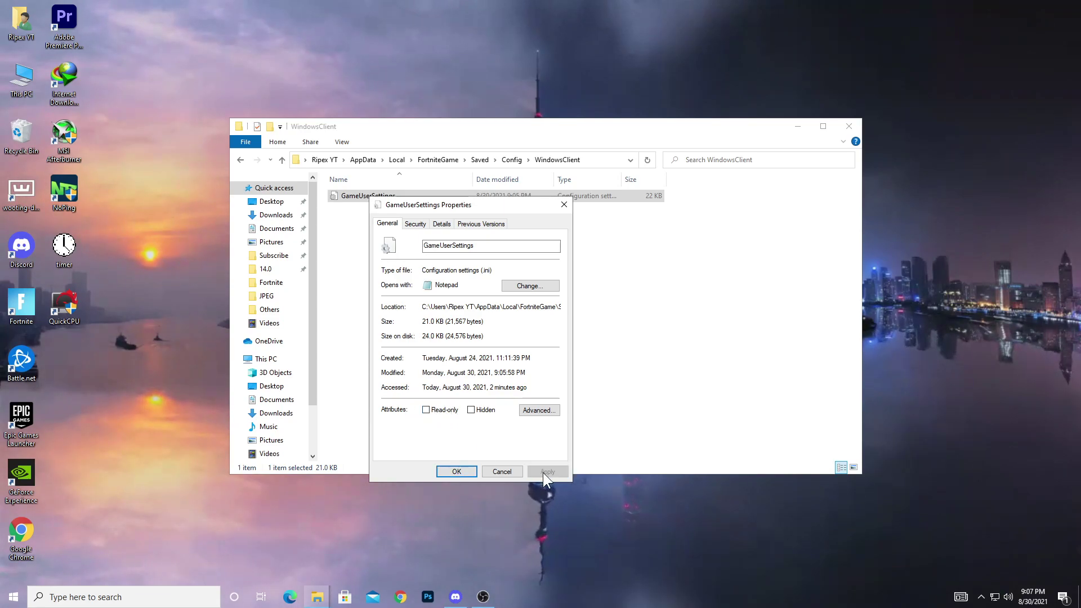
pyautogui.click(471, 467)
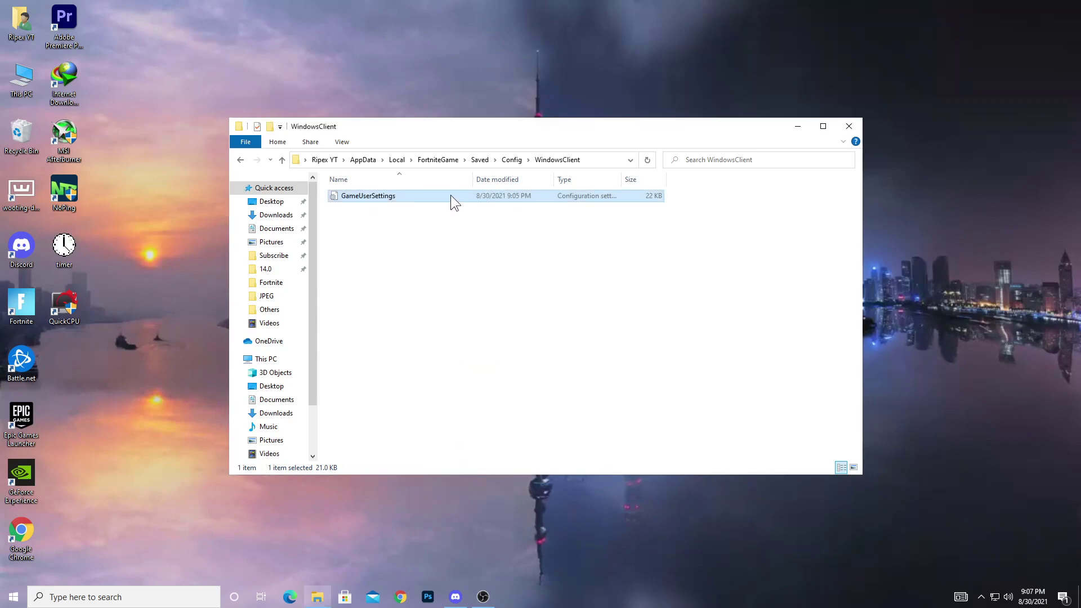
# Open GameUserSettings in a maximized Notepad and select the four resolution size lines.
pyautogui.rightClick(367, 193)
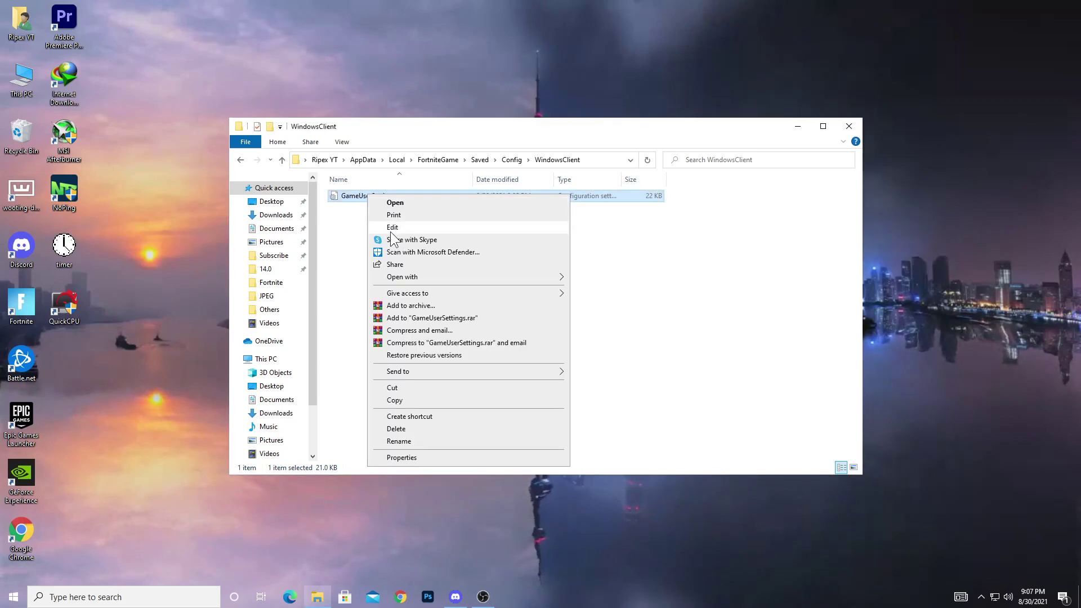
pyautogui.click(401, 228)
pyautogui.doubleClick(346, 15)
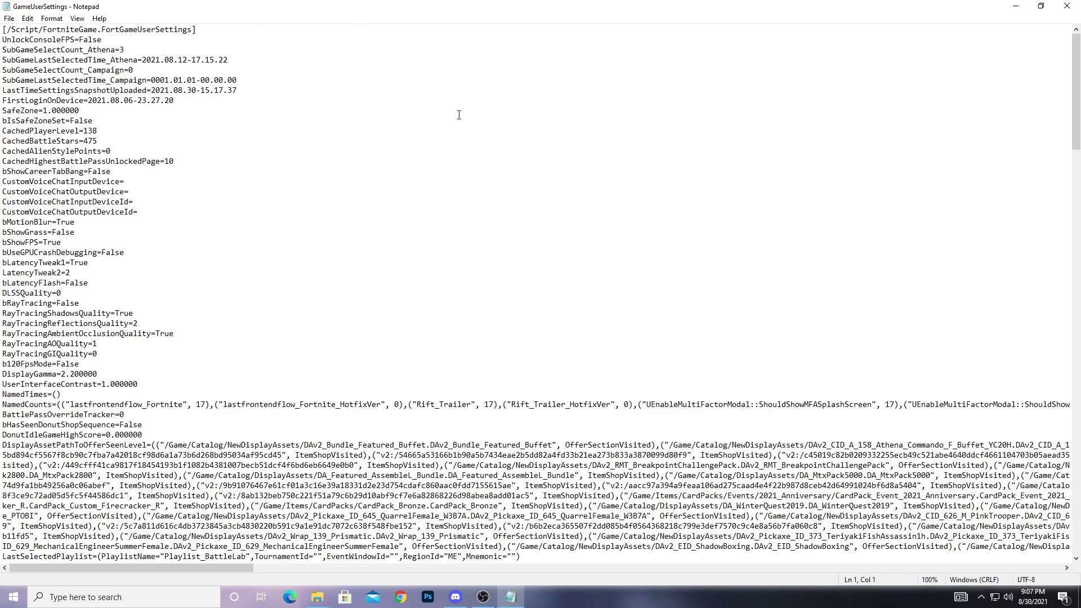
pyautogui.scroll(-20, 230, 243)
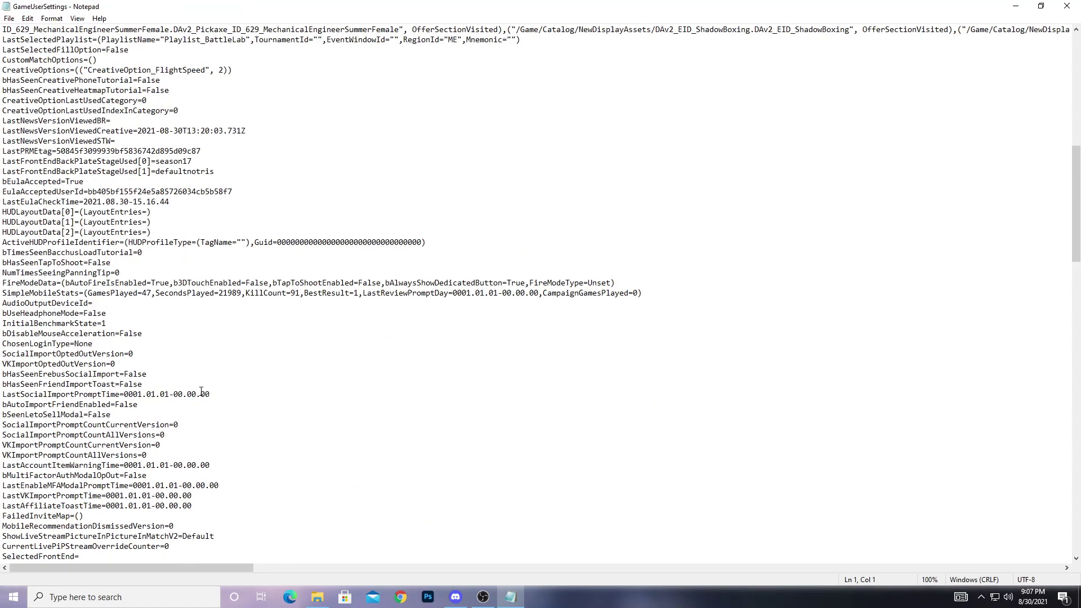
pyautogui.scroll(-15, 140, 415)
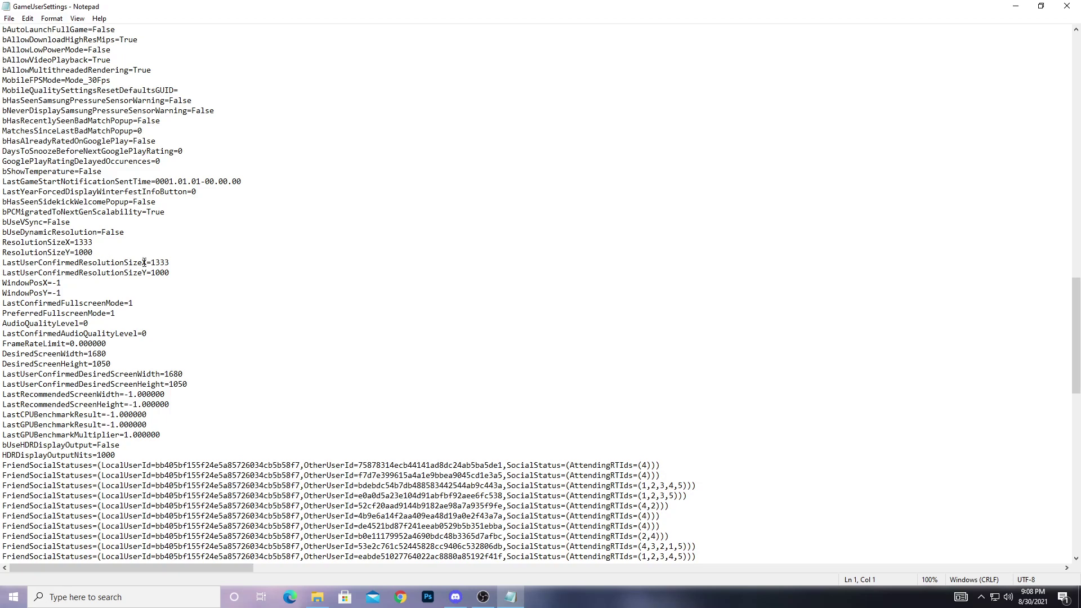
pyautogui.moveTo(171, 273); pyautogui.dragTo(2, 241)
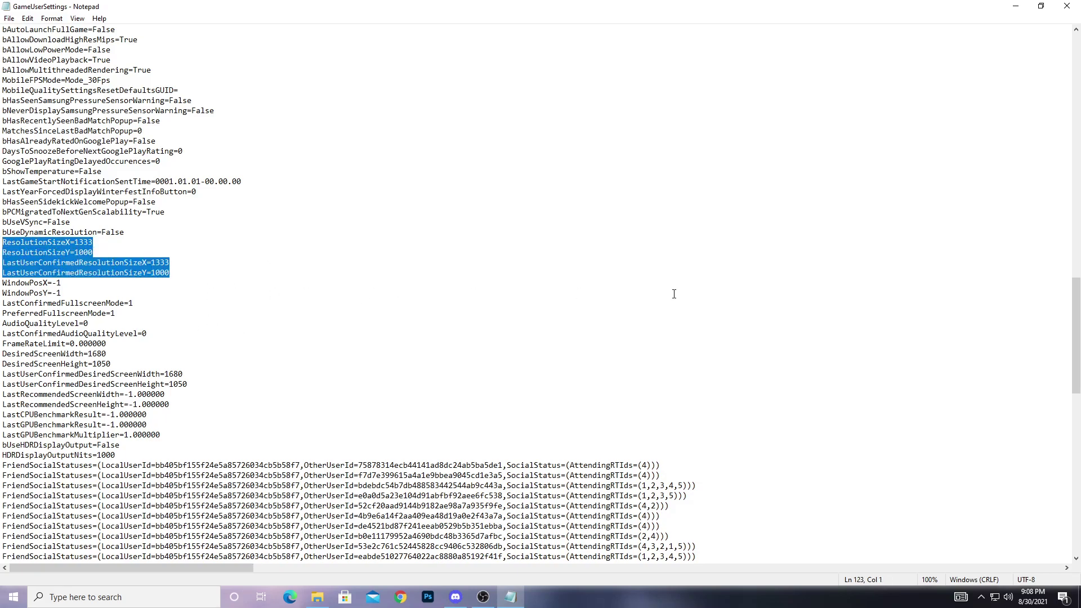
pyautogui.scroll(-20, 440, 492)
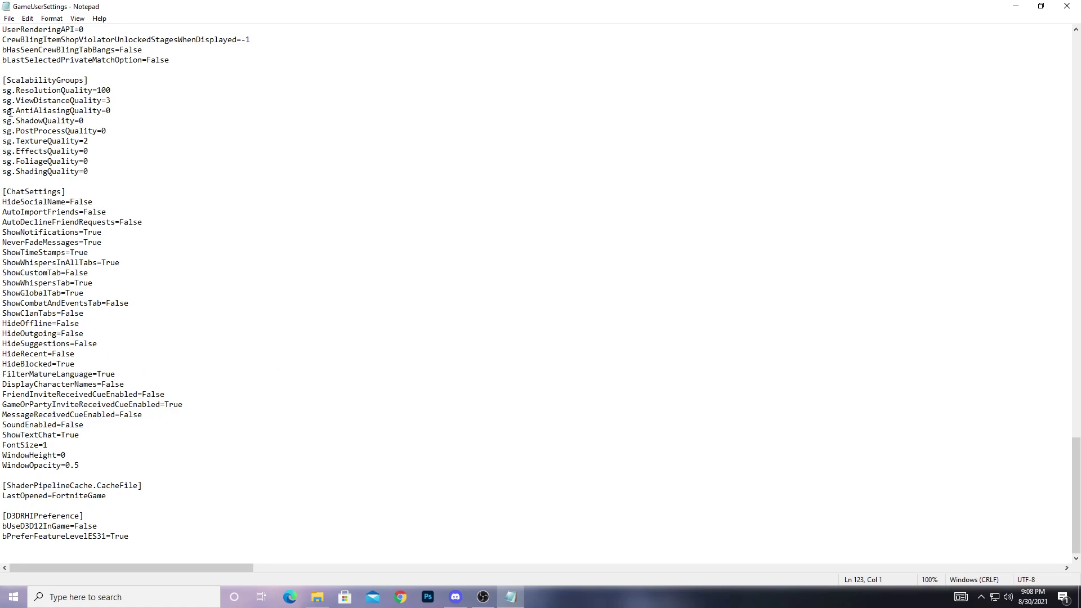
# Save GameUserSettings, then close Notepad and the File Explorer window.
pyautogui.click(9, 19)
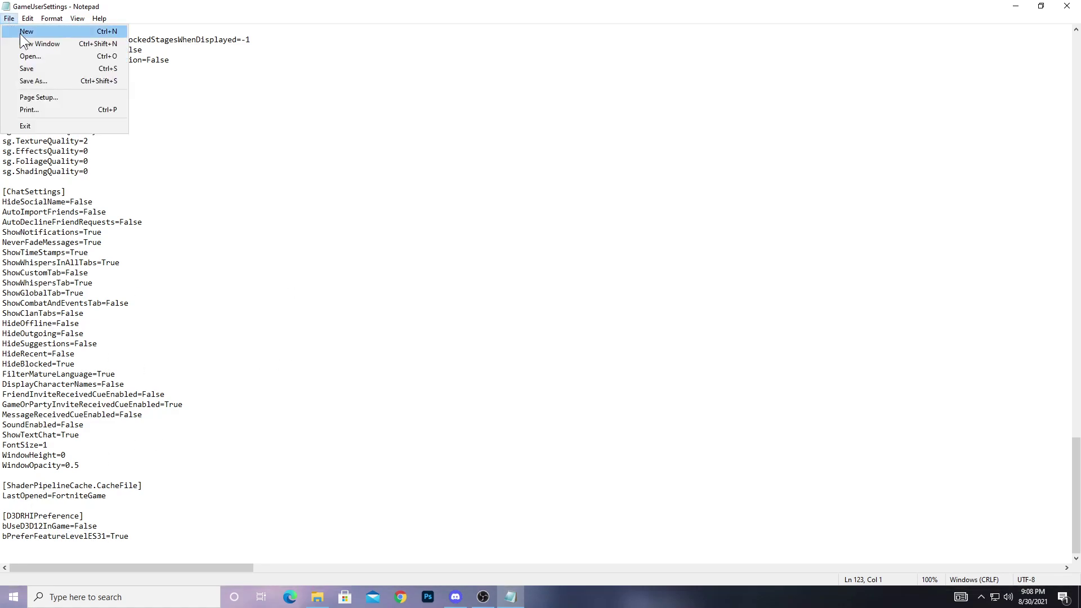
pyautogui.click(27, 69)
pyautogui.click(1073, 7)
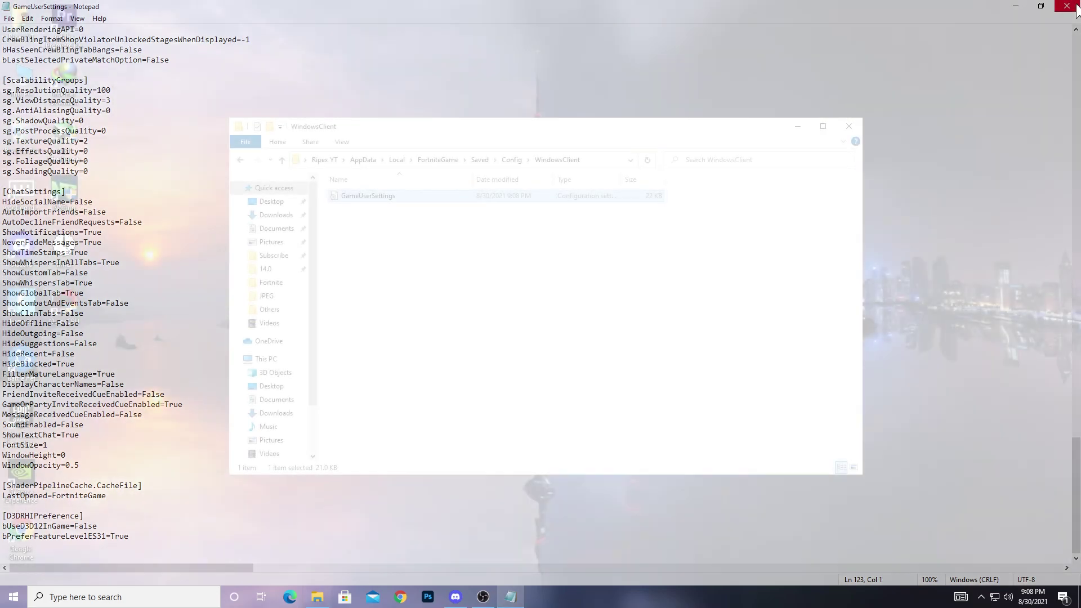
pyautogui.click(849, 126)
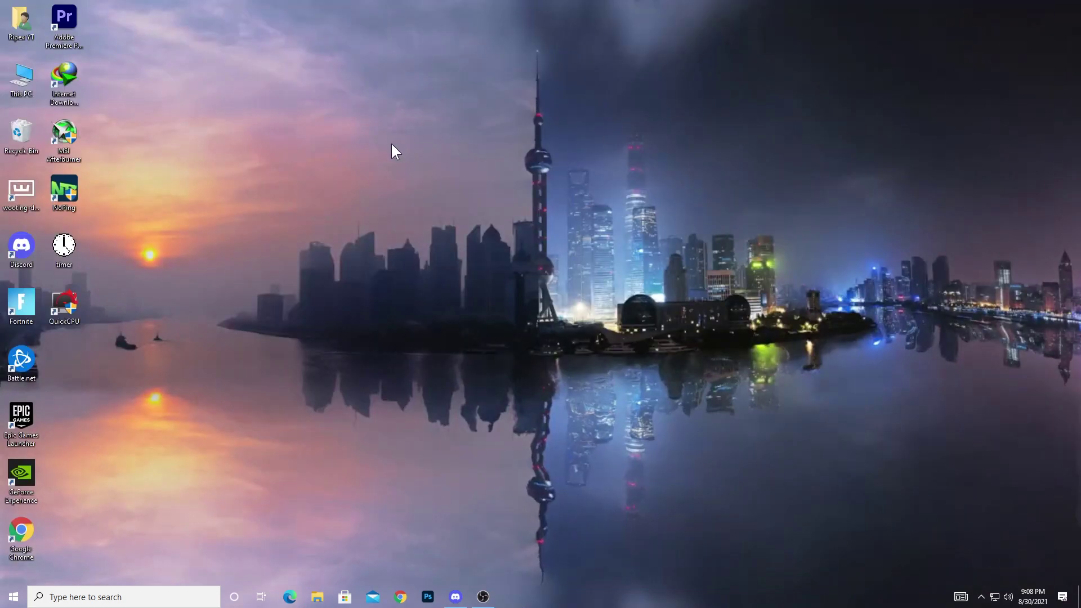
# Open NVIDIA Control Panel from the desktop, set Full-screen scaling on the GPU, and return to Change resolution.
pyautogui.rightClick(392, 145)
pyautogui.click(447, 223)
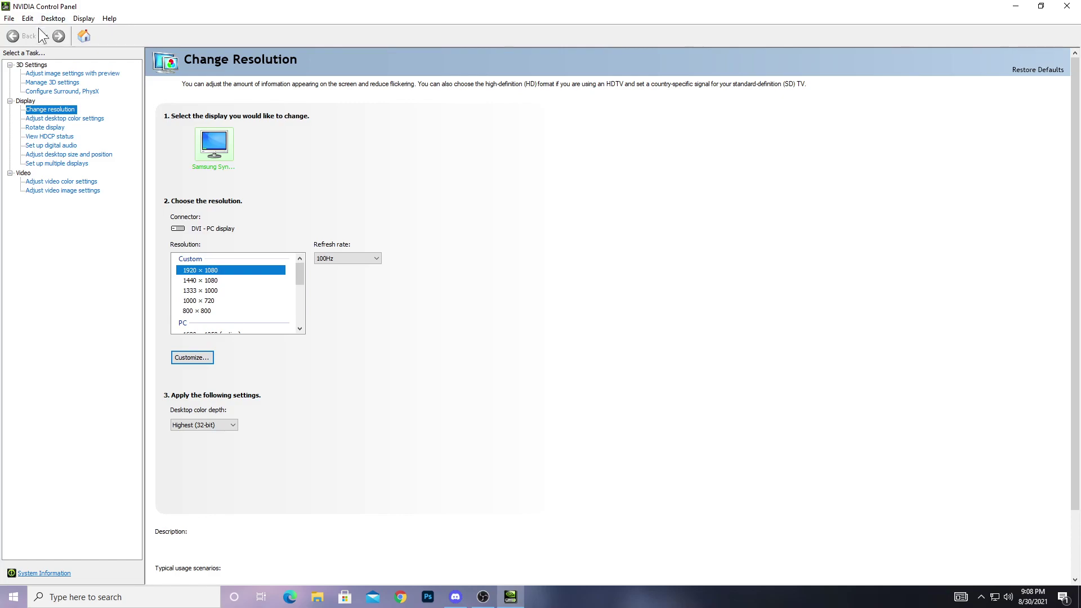
pyautogui.click(54, 155)
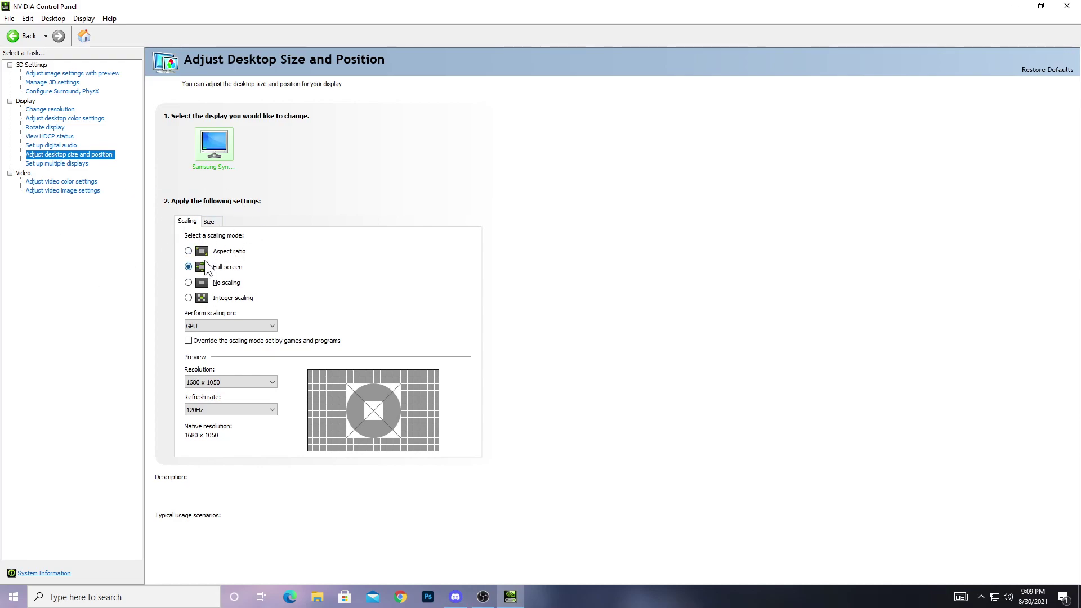
pyautogui.moveTo(197, 269)
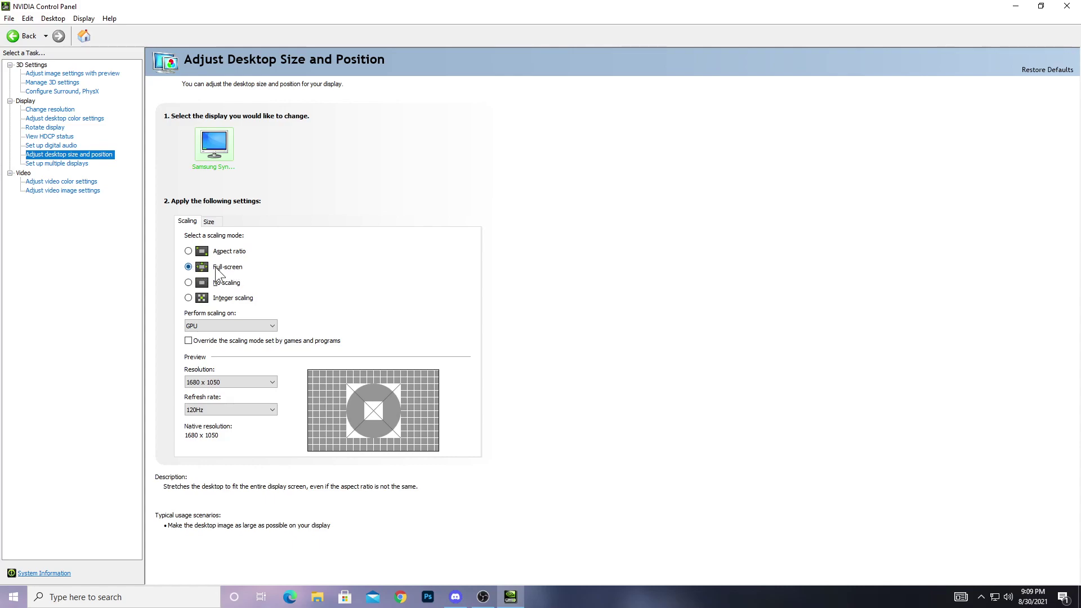
pyautogui.moveTo(186, 332)
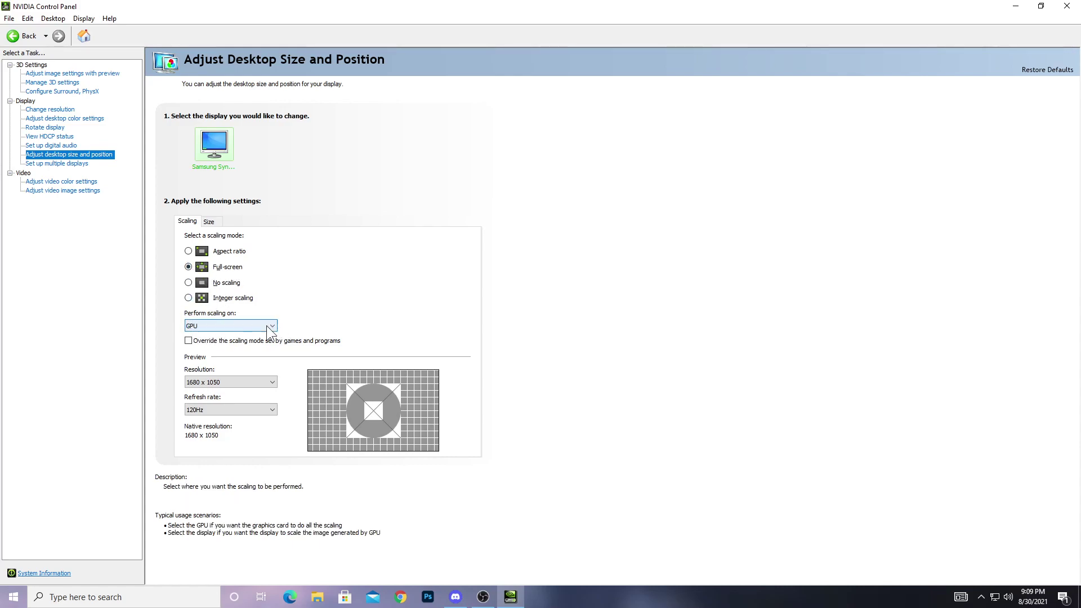
pyautogui.moveTo(223, 382)
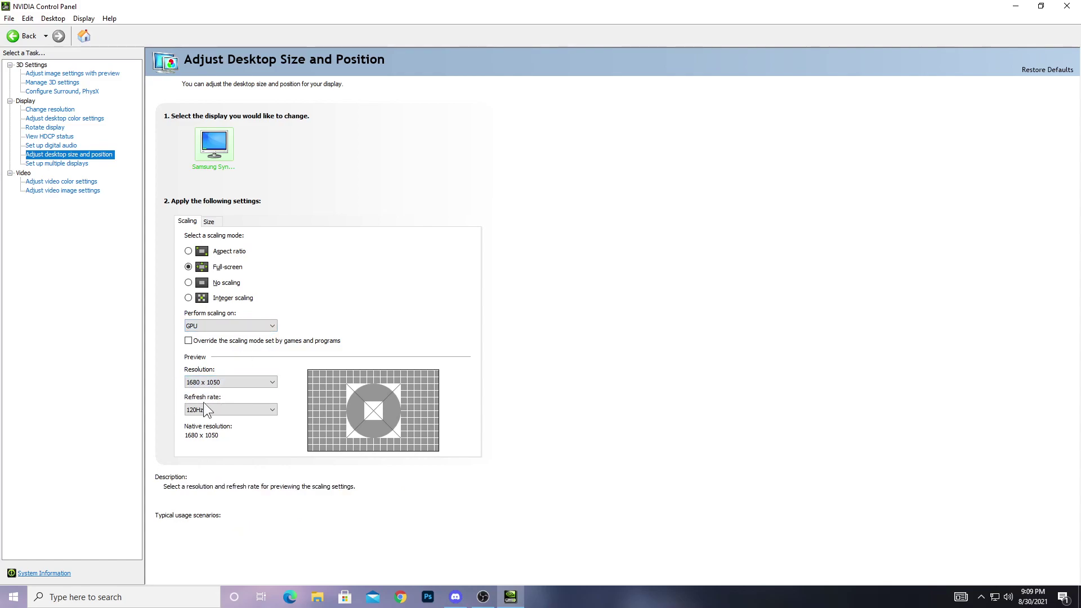
pyautogui.click(39, 110)
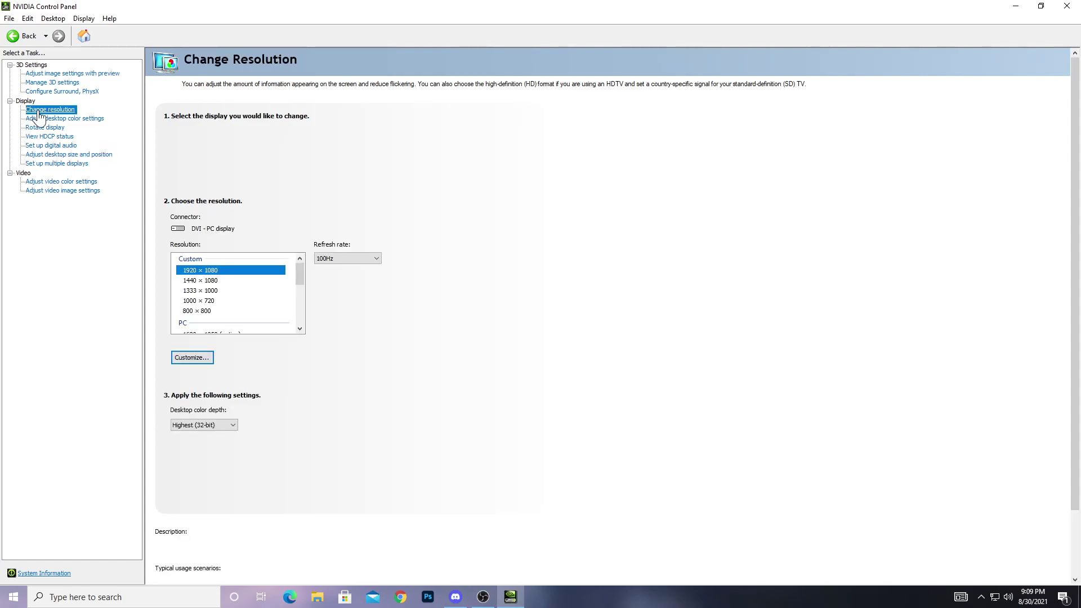
pyautogui.click(190, 358)
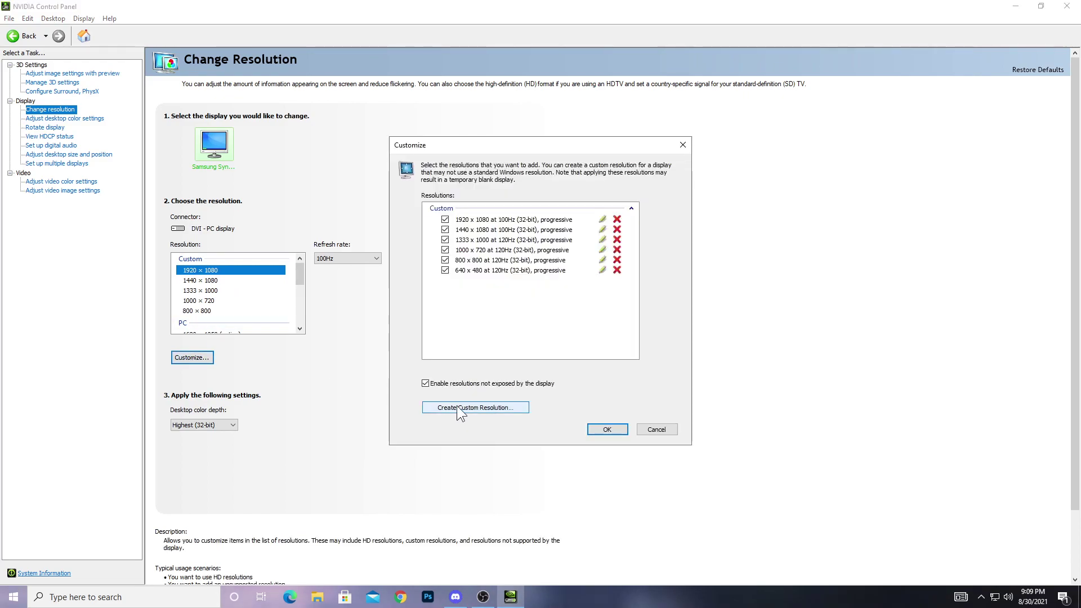
pyautogui.click(483, 408)
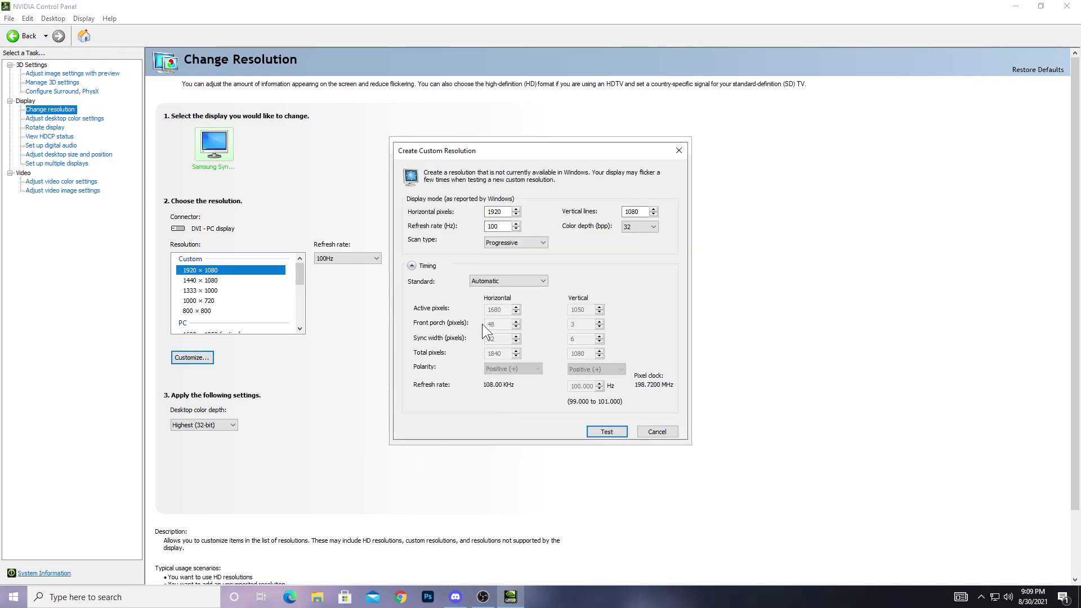
pyautogui.doubleClick(496, 212)
pyautogui.write('1333')
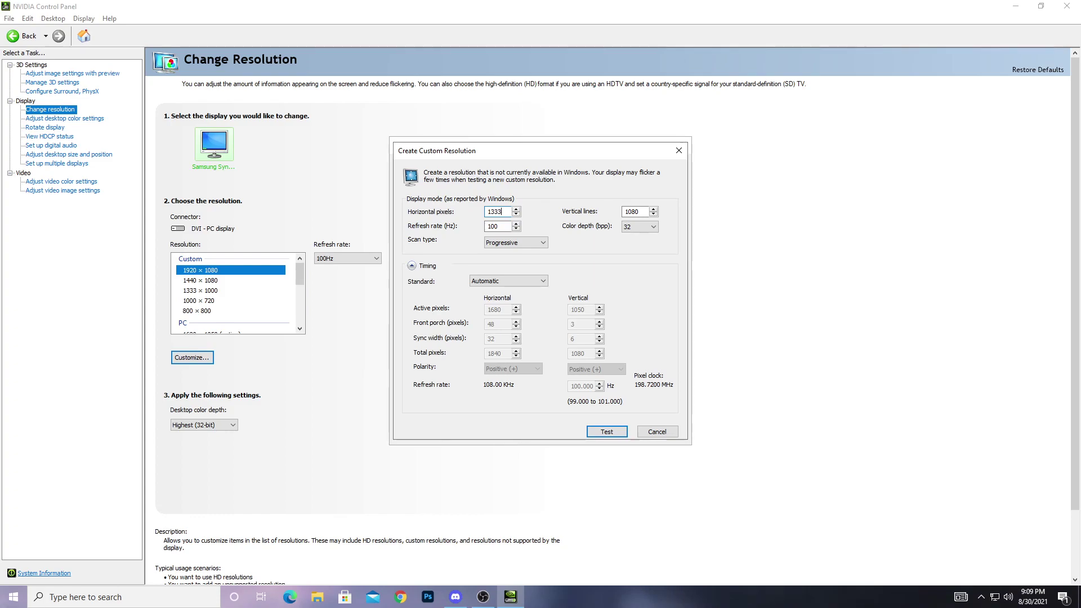
pyautogui.press('Tab')
pyautogui.write('100')
pyautogui.click(495, 229)
pyautogui.doubleClick(495, 228)
pyautogui.write('120')
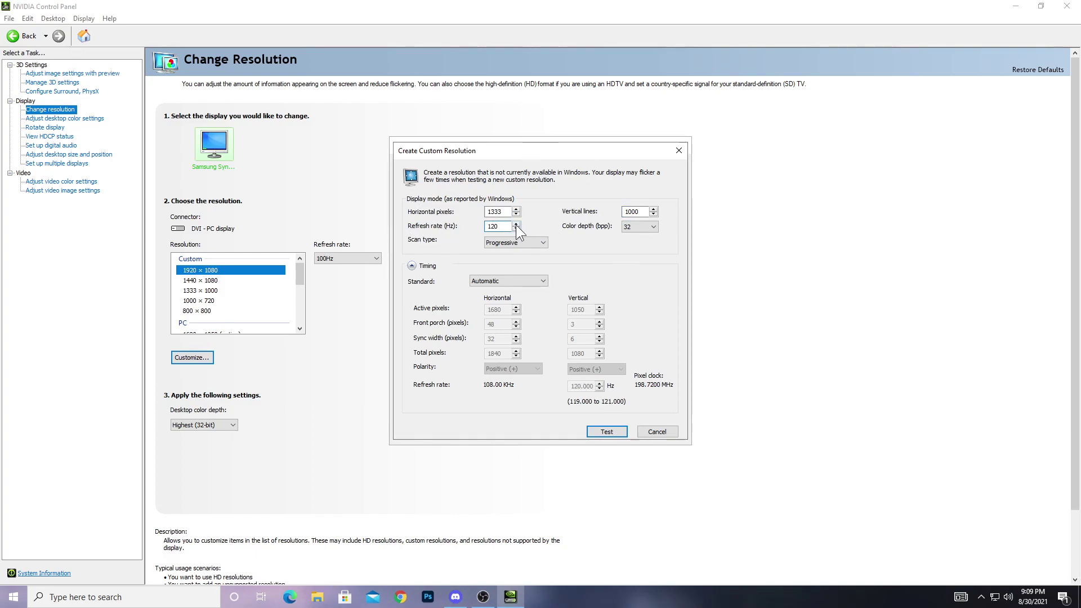
pyautogui.click(607, 432)
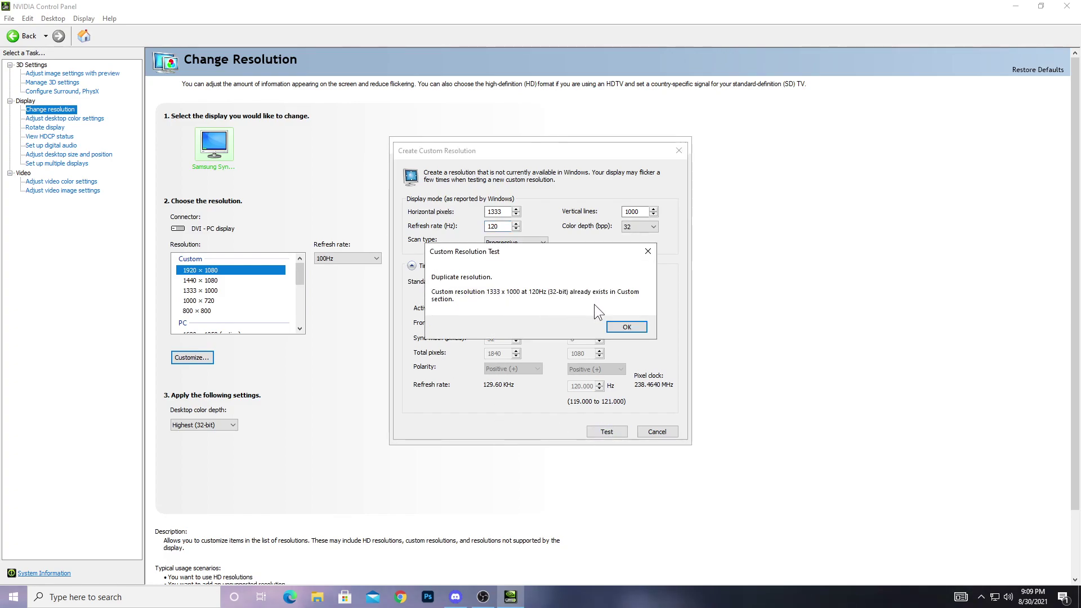
pyautogui.click(628, 327)
pyautogui.click(657, 431)
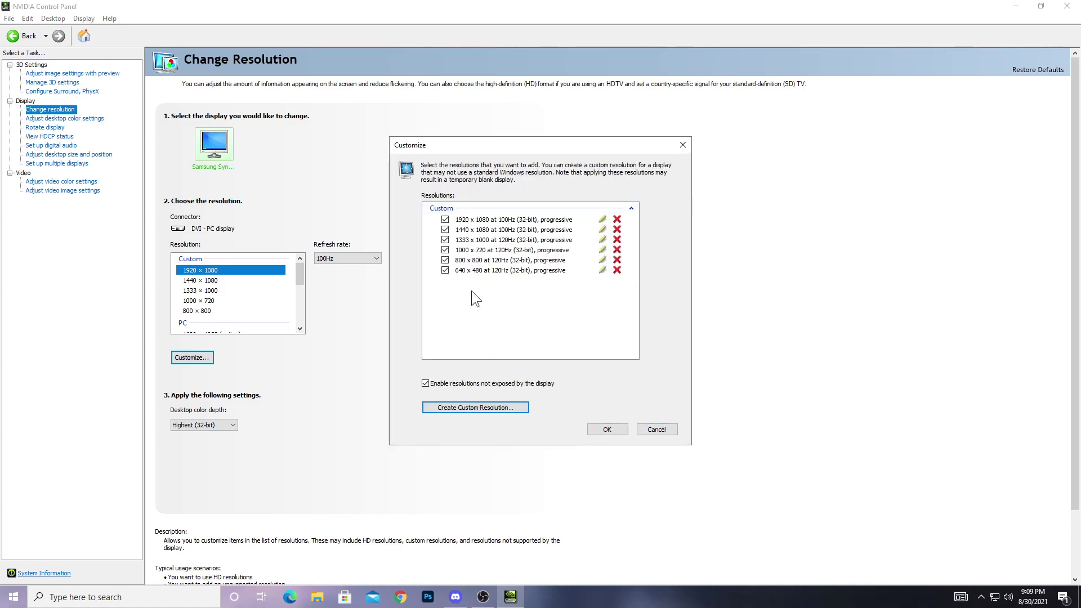
pyautogui.click(491, 240)
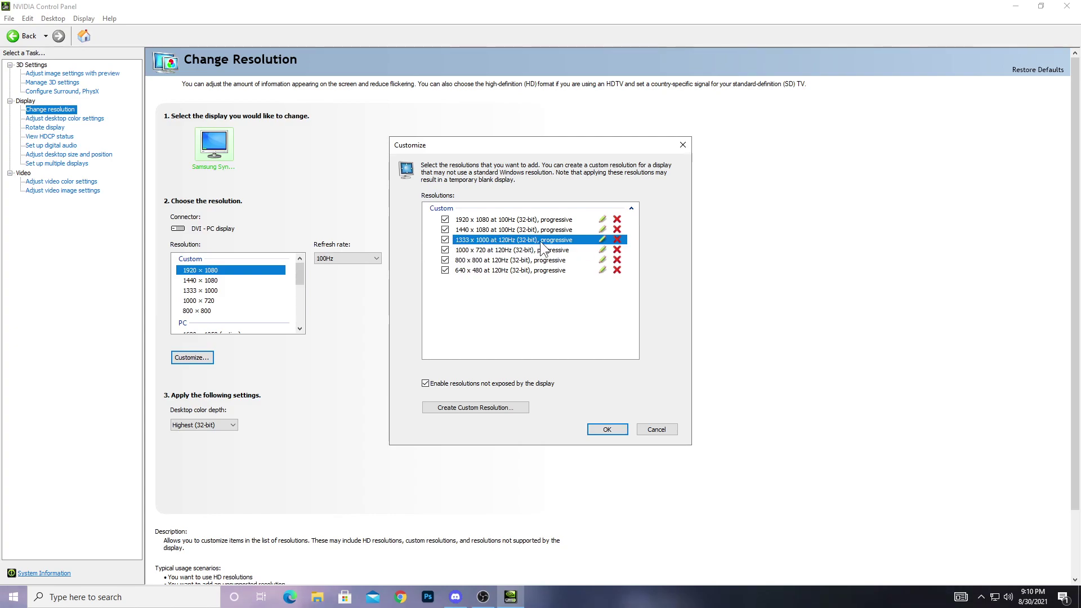
# Apply and keep the custom 1333 × 1000 resolution, then close NVIDIA Control Panel.
pyautogui.click(608, 429)
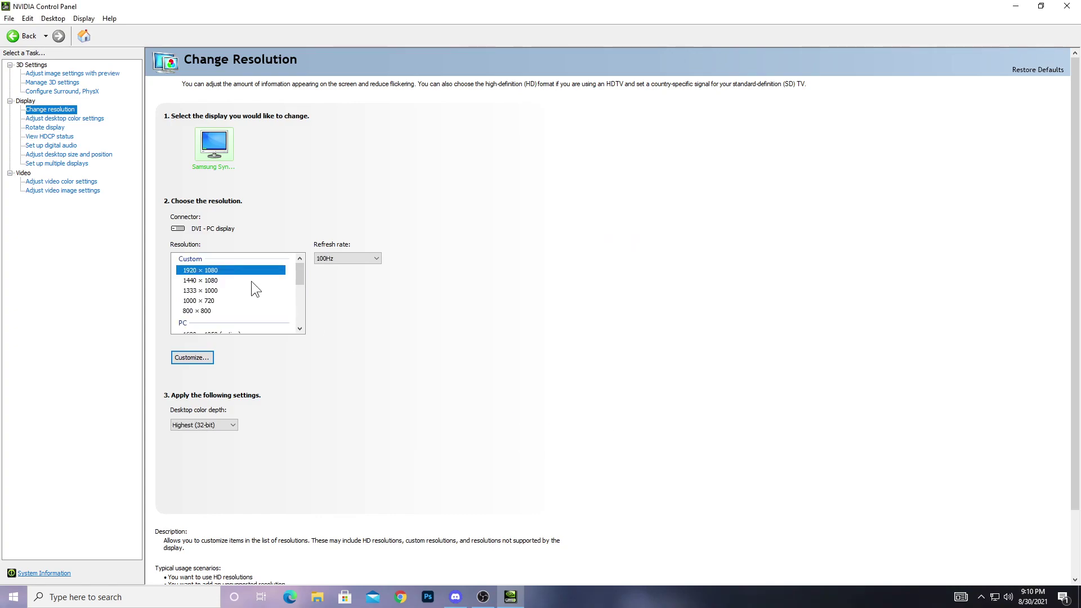
pyautogui.click(201, 290)
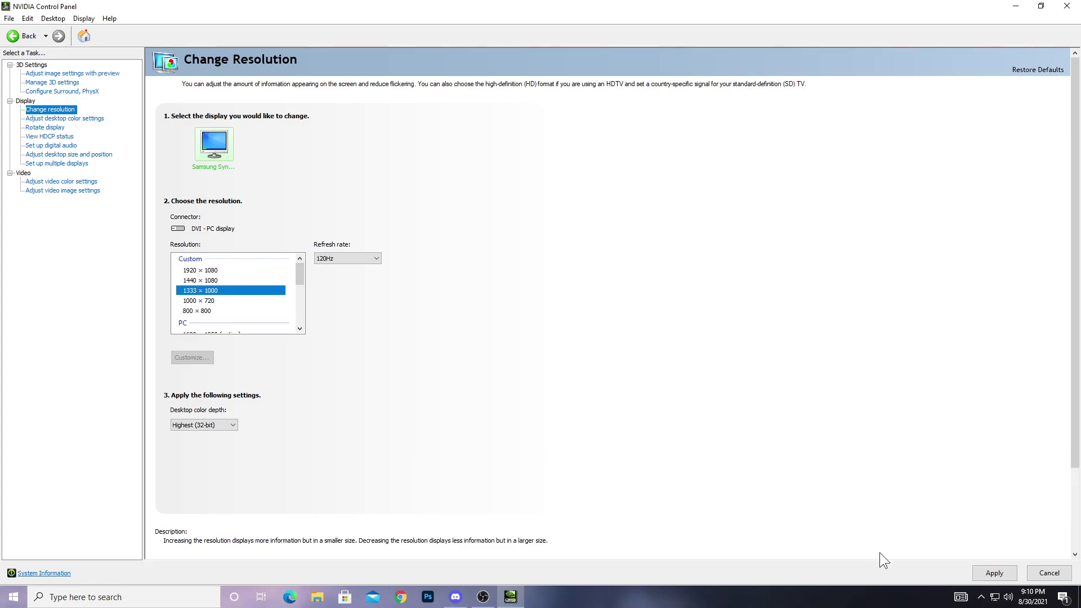
pyautogui.click(990, 573)
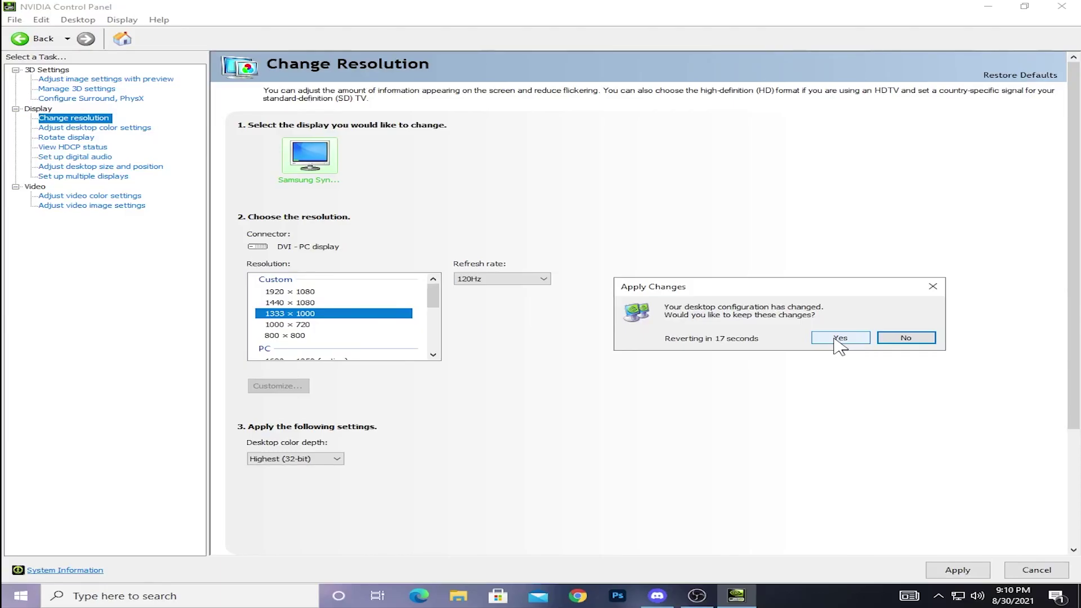
pyautogui.click(841, 339)
pyautogui.click(1070, 7)
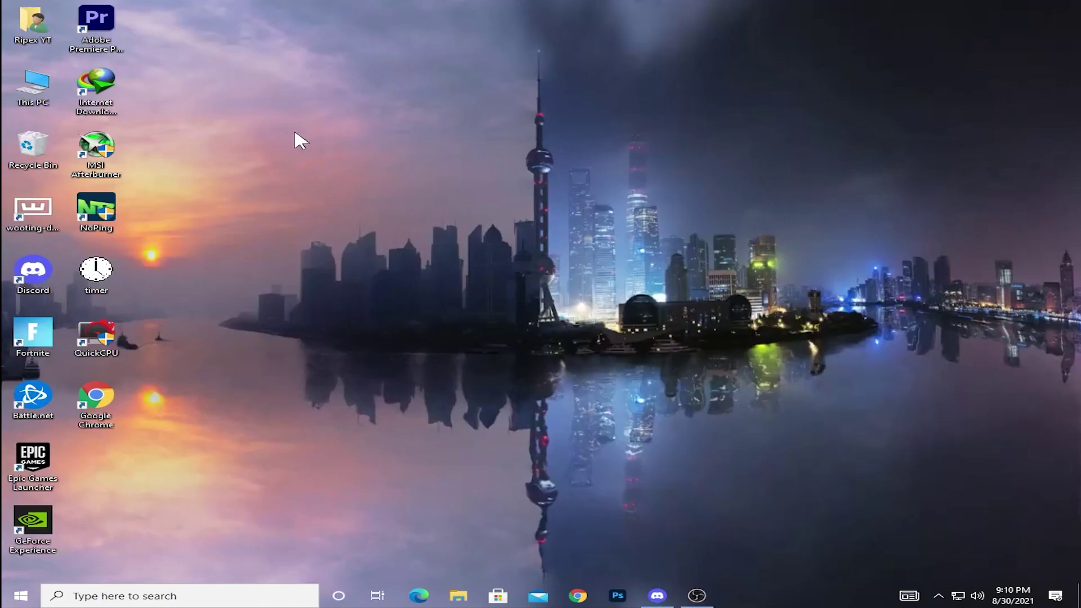